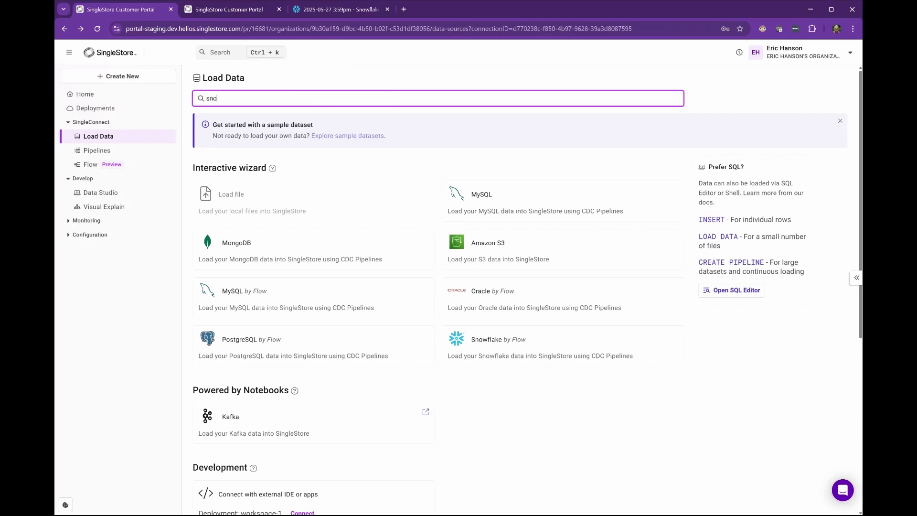
- Search the data sources for snowflake, choose Snowflake by Flow, and open the dashboard for a new connection named snowflake3
text(wfla)
text(ke)
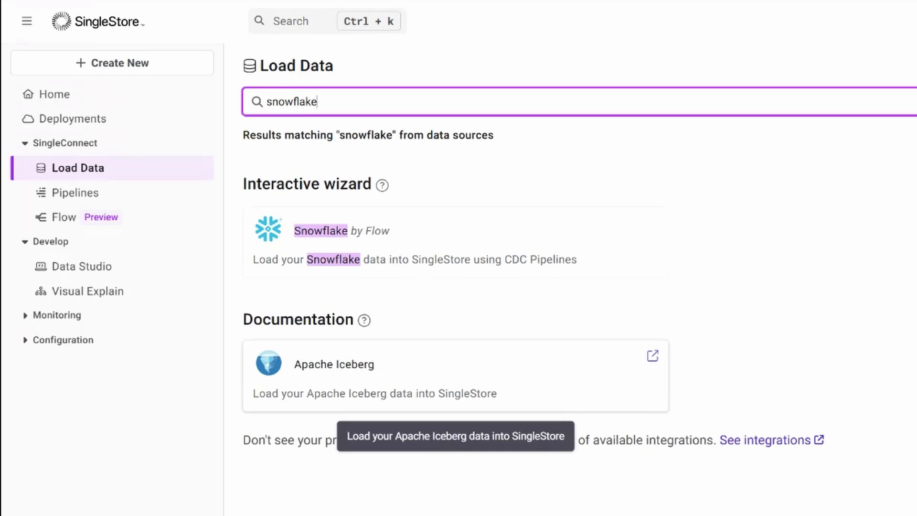
click(380, 234)
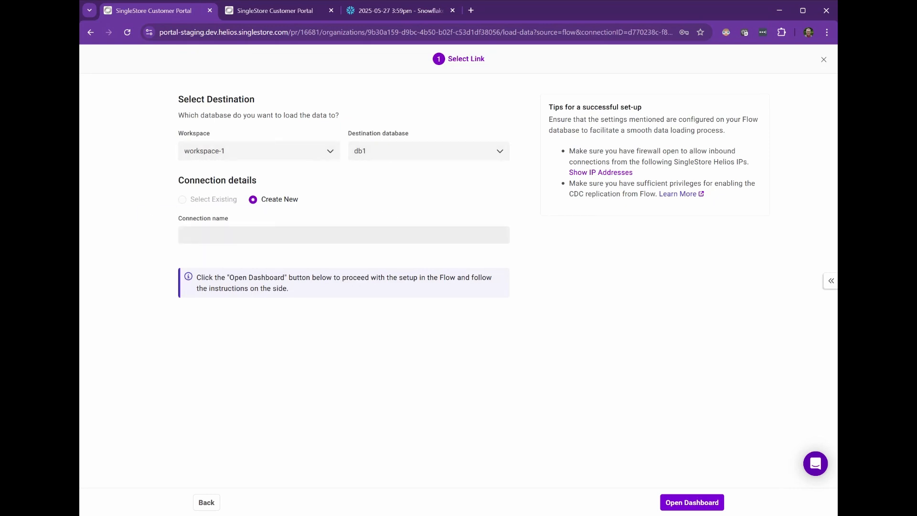
click(243, 236)
text(s)
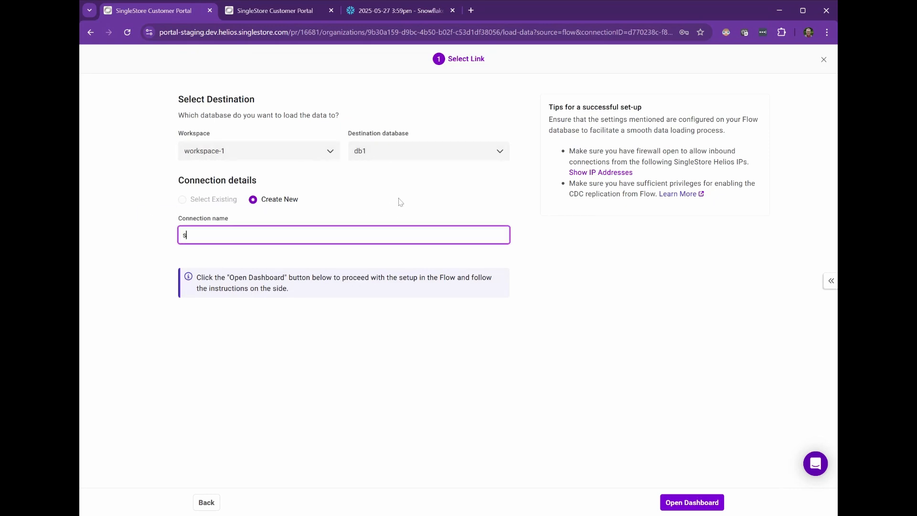
text(nowflake3)
click(692, 503)
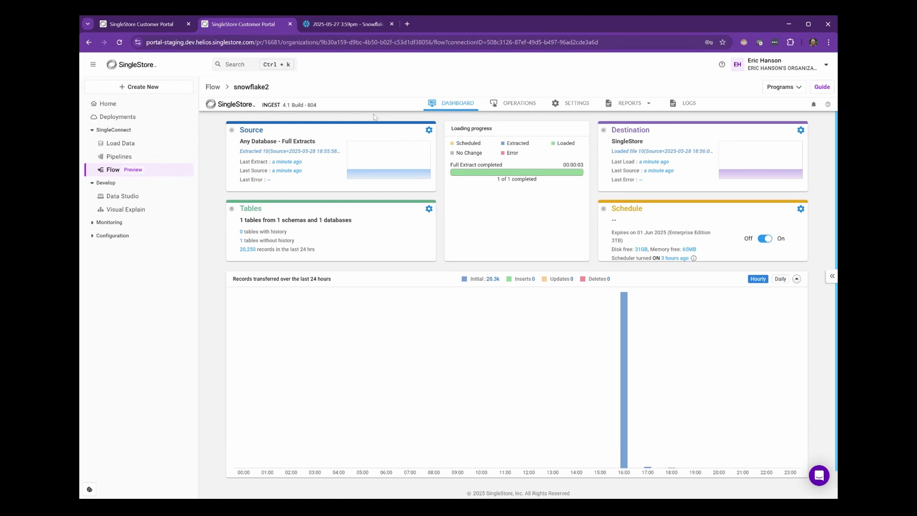
- Test the source database connection and the SingleStore destination connection of the snowflake2 flow
click(429, 130)
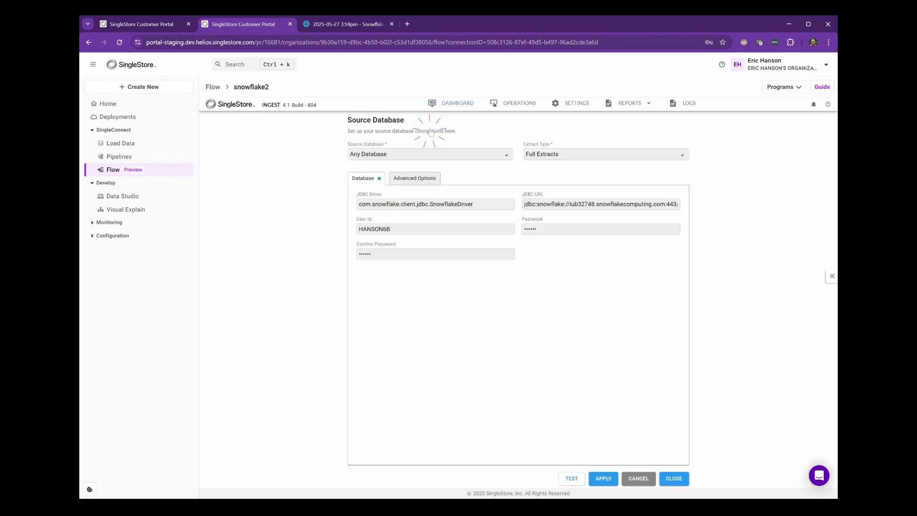
click(572, 479)
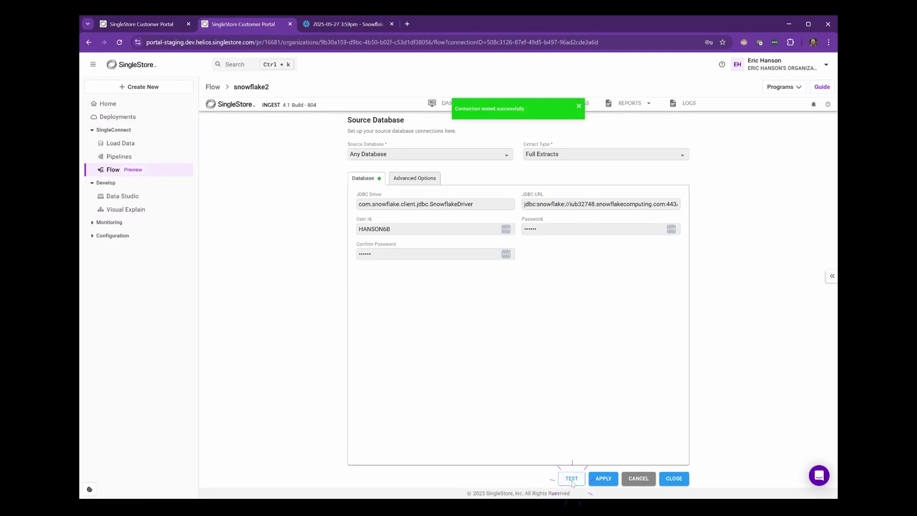
click(673, 478)
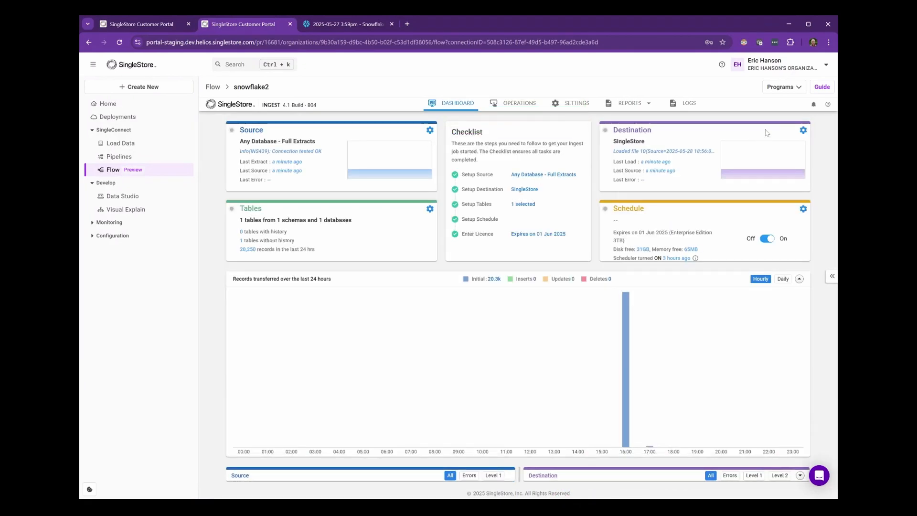
click(804, 130)
click(568, 479)
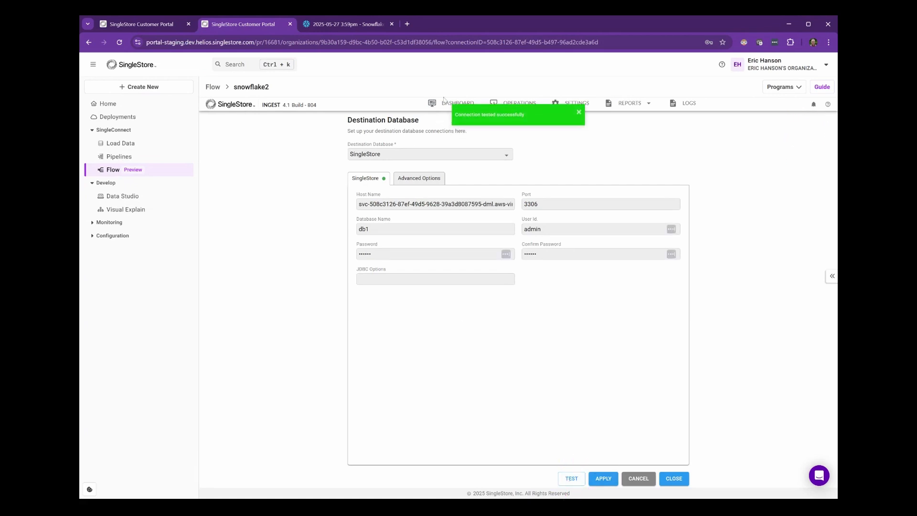
click(443, 103)
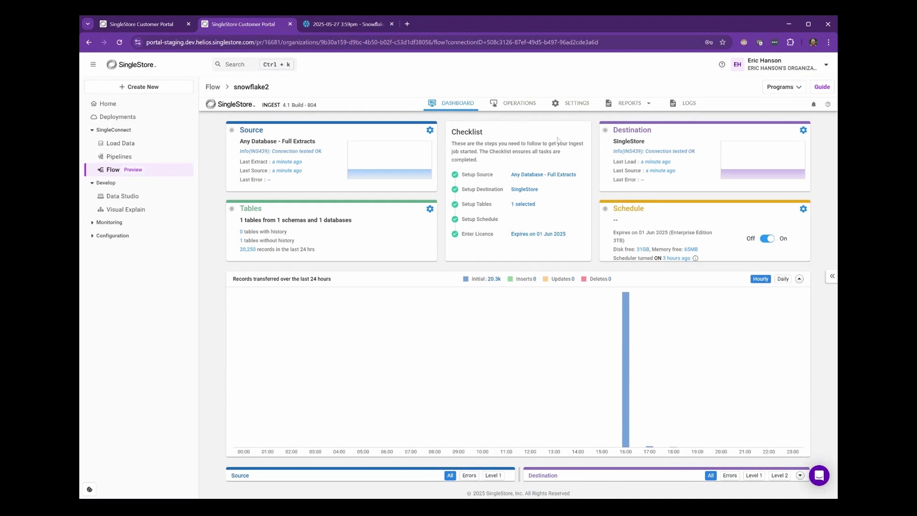
- Open the NATION table under SNOWFLAKE_SAMPLE_DATA, TPCH_SF1 in the flow's table setup and apply its replication settings
click(430, 209)
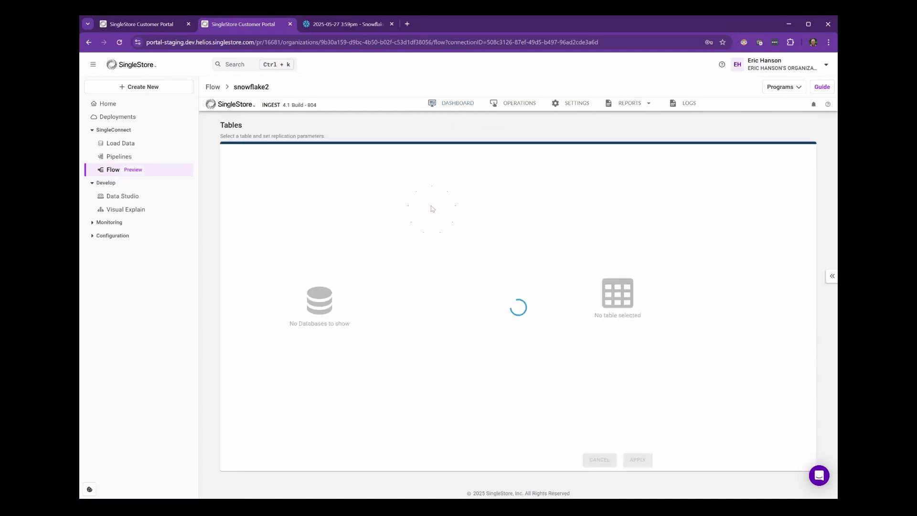
click(235, 196)
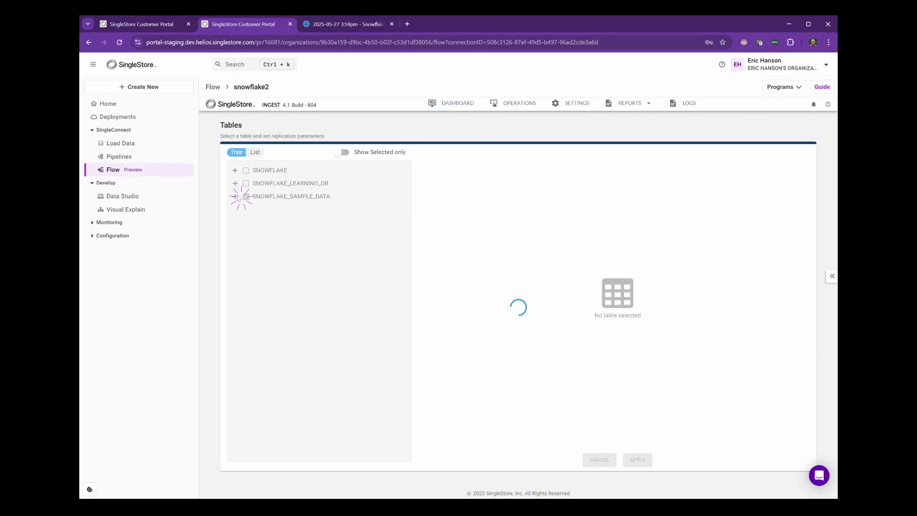
click(242, 249)
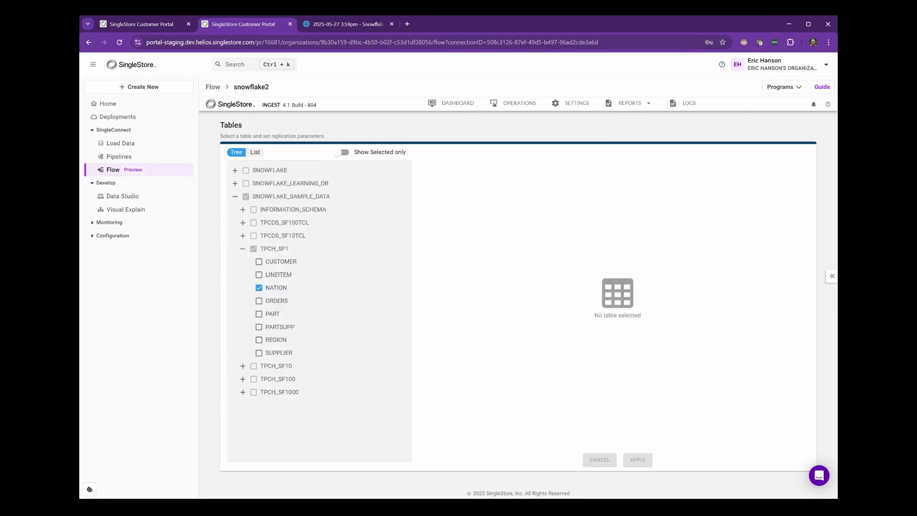
click(276, 288)
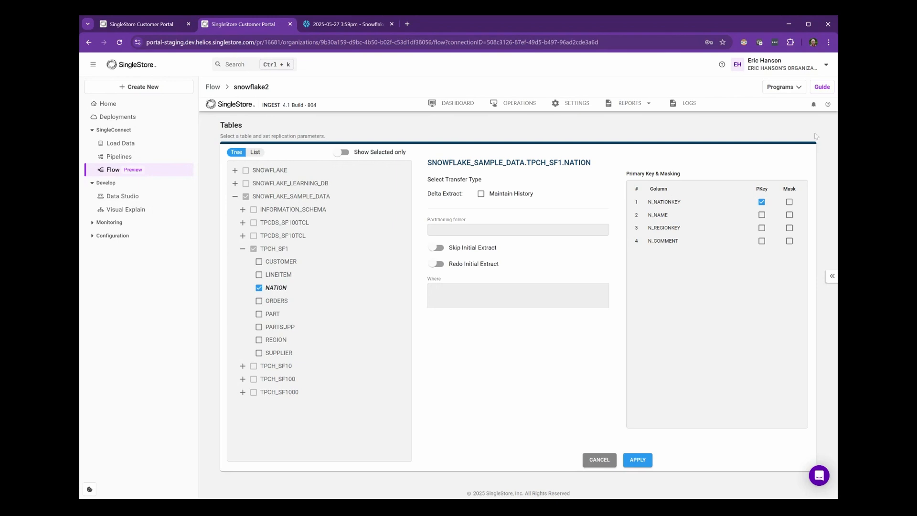
click(636, 460)
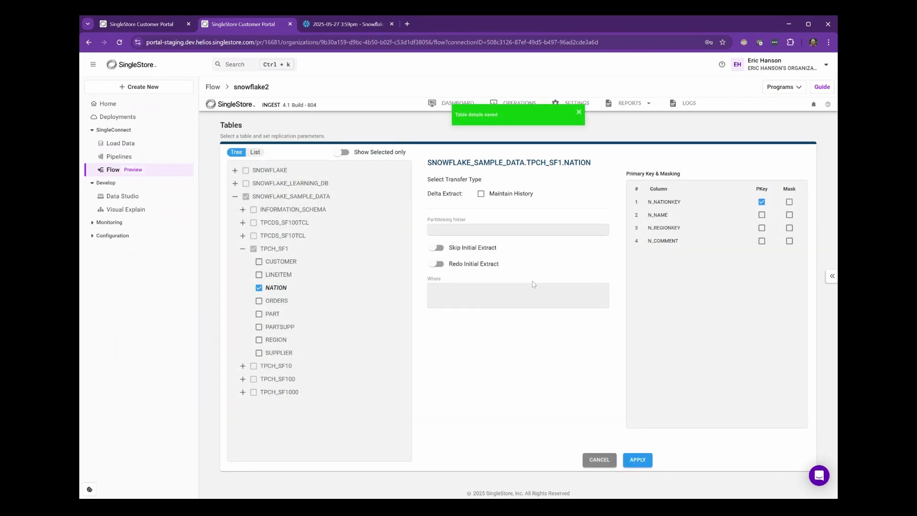
- Run a full extract of the pipeline's selected NATION table and return to the dashboard to check loading progress
click(510, 104)
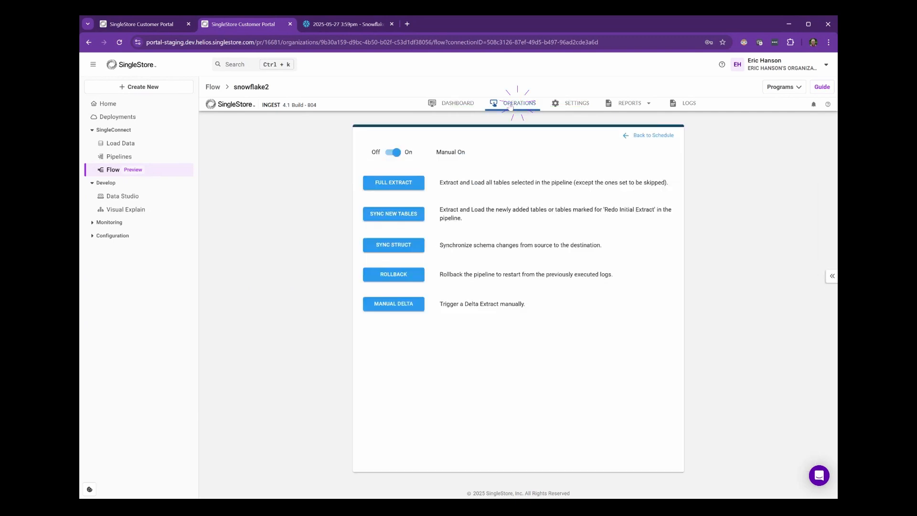
click(399, 183)
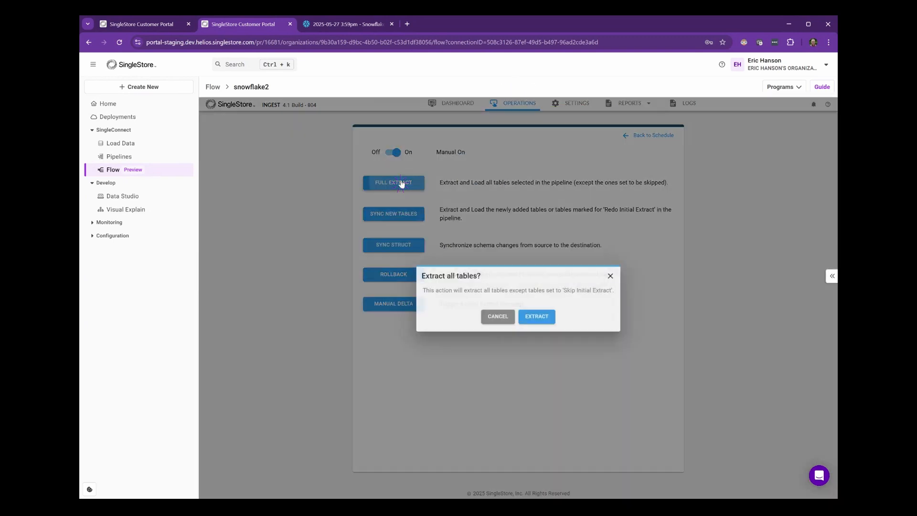
click(535, 317)
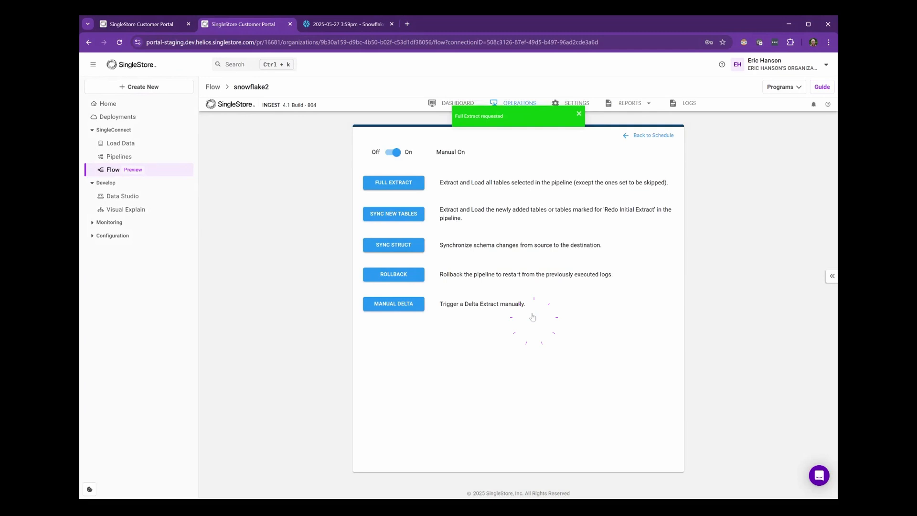
click(443, 106)
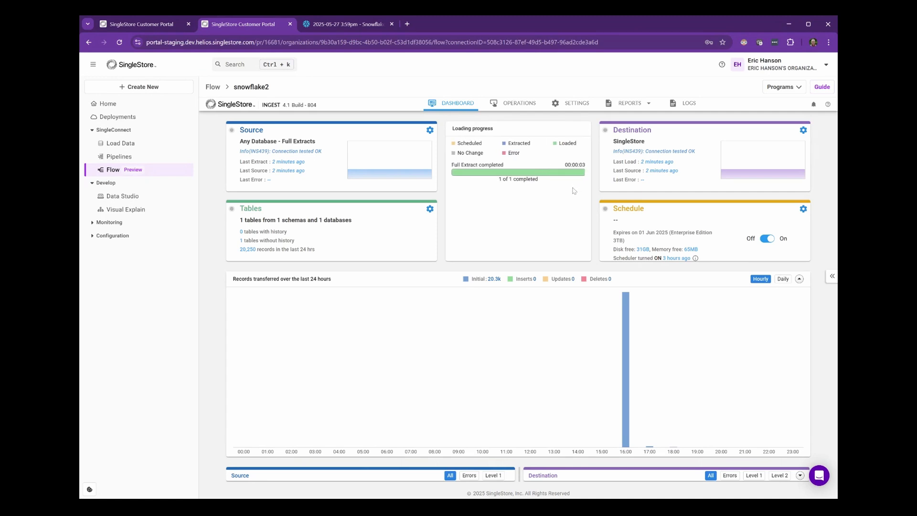
- Run only the "show databases;" statement in the Data Studio SQL editor
key(ctrl+shift+Tab)
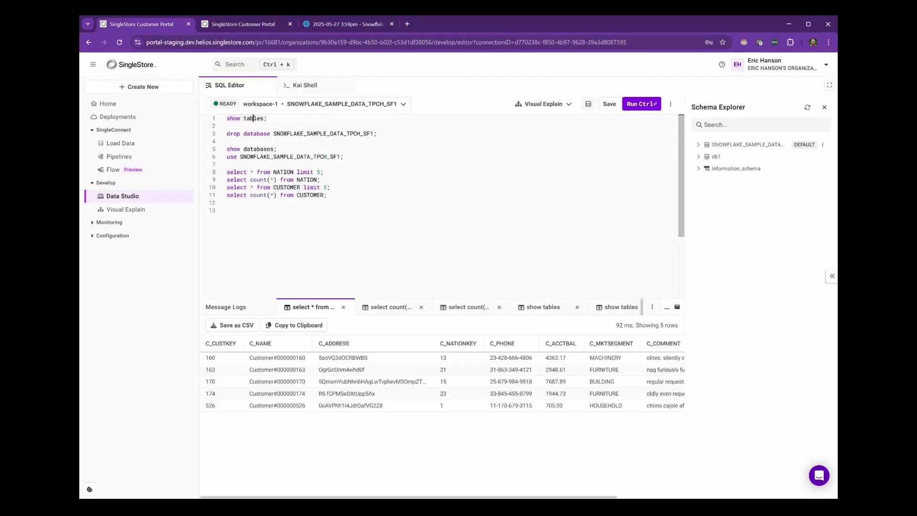
double_click(253, 118)
drag(227, 148, 277, 148)
click(641, 105)
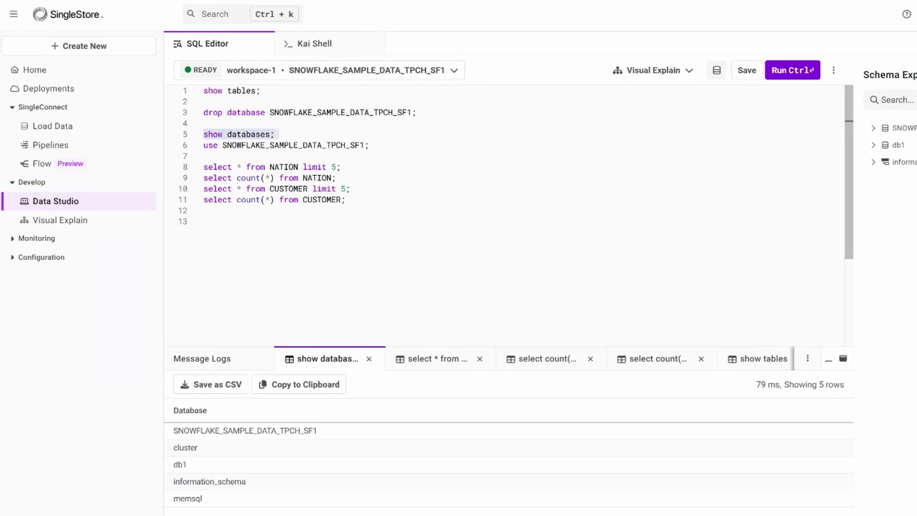
- Run "use SNOWFLAKE_SAMPLE_DATA_TPCH_SF1;" and list that database's tables with "show tables;"
drag(203, 145, 368, 145)
click(781, 70)
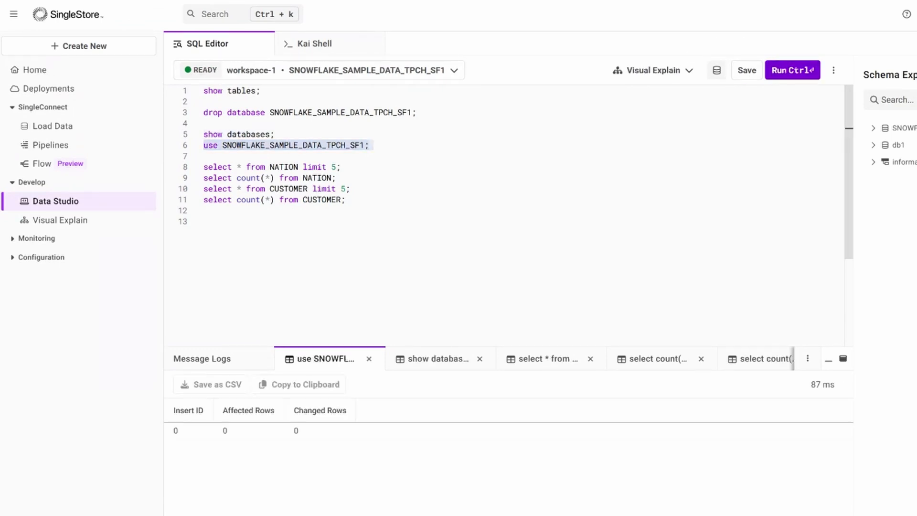
drag(203, 90, 261, 90)
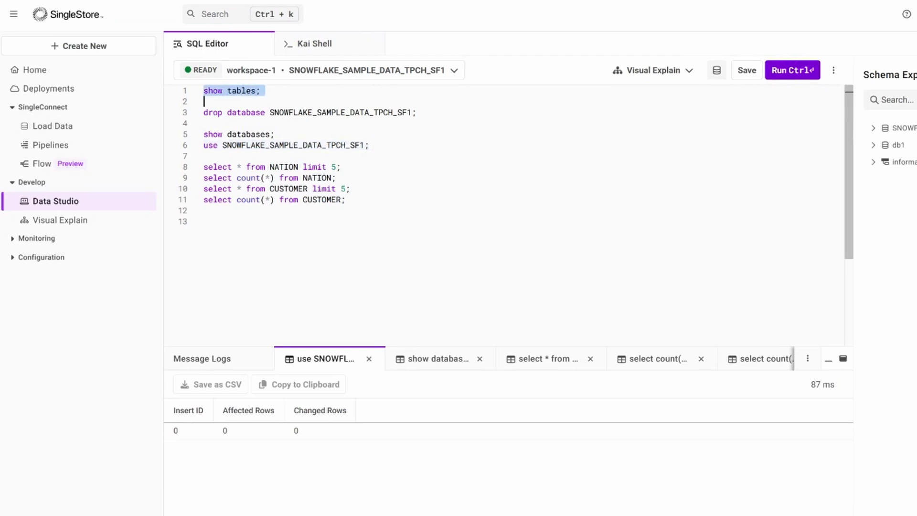
click(788, 71)
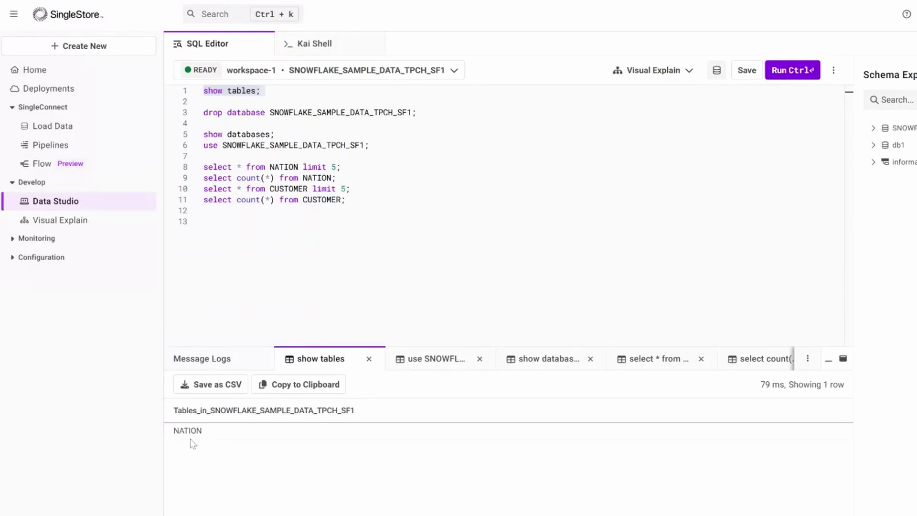
- Query the loaded NATION table by running "select count(*) from NATION;" and "select * from NATION limit 5;"
triple_click(259, 178)
click(785, 70)
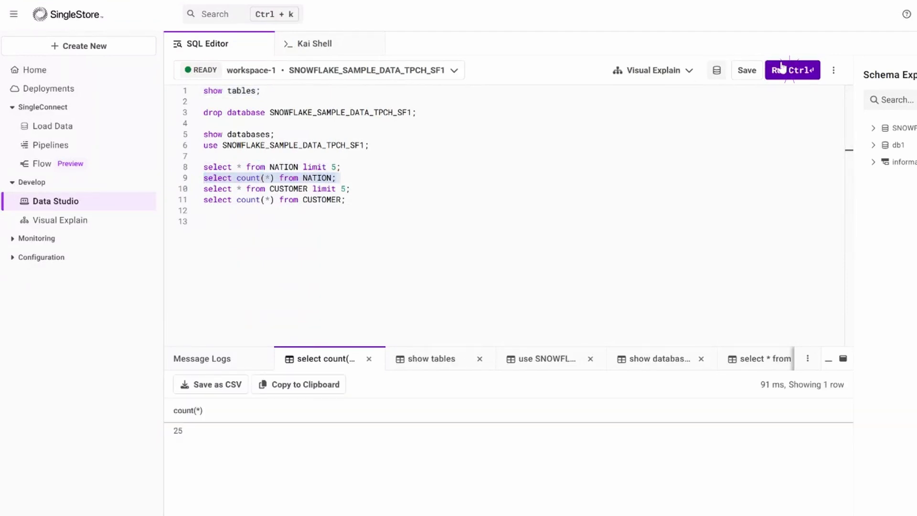
triple_click(298, 167)
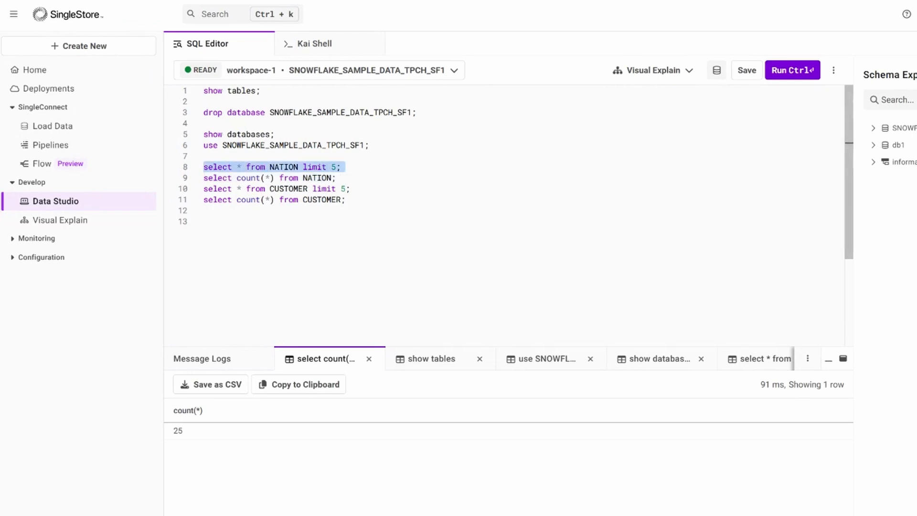
click(790, 70)
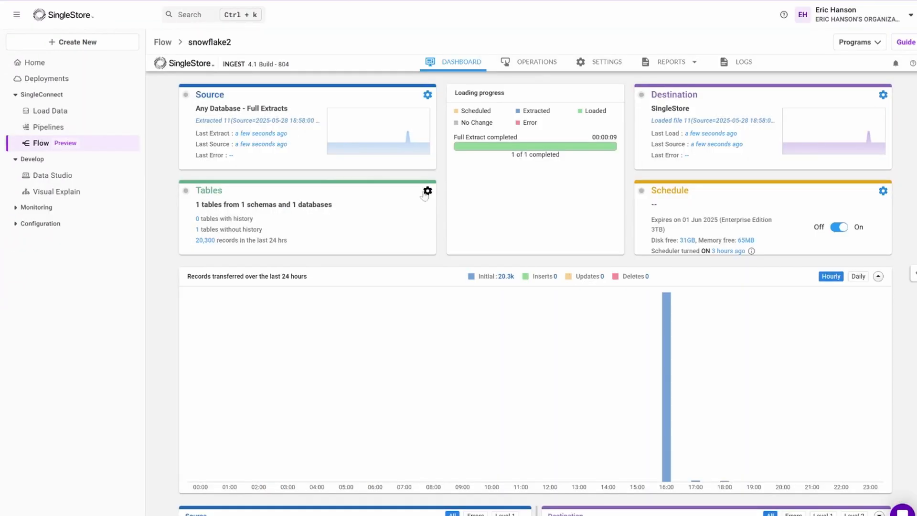
- In the snowflake2 flow's TPCH_SF1 tables, deselect NATION, select CUSTOMER instead, and apply the table settings
click(427, 191)
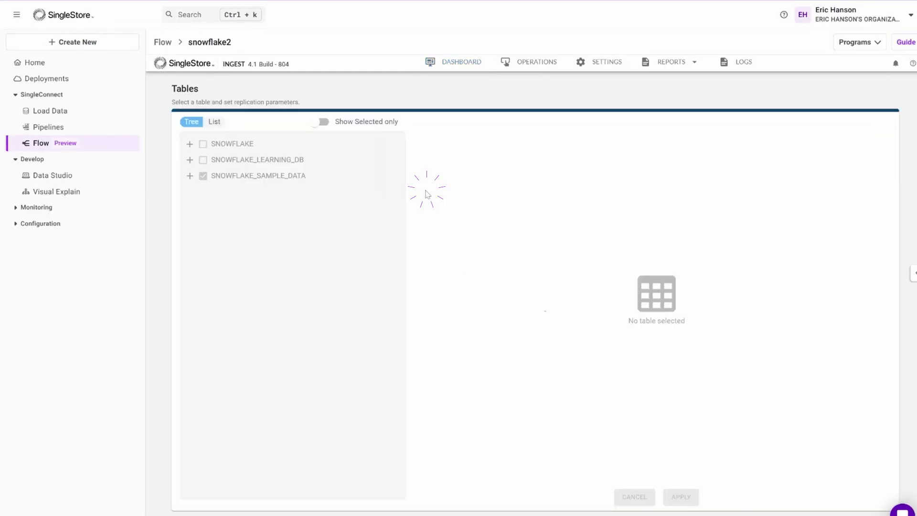
click(189, 176)
click(199, 240)
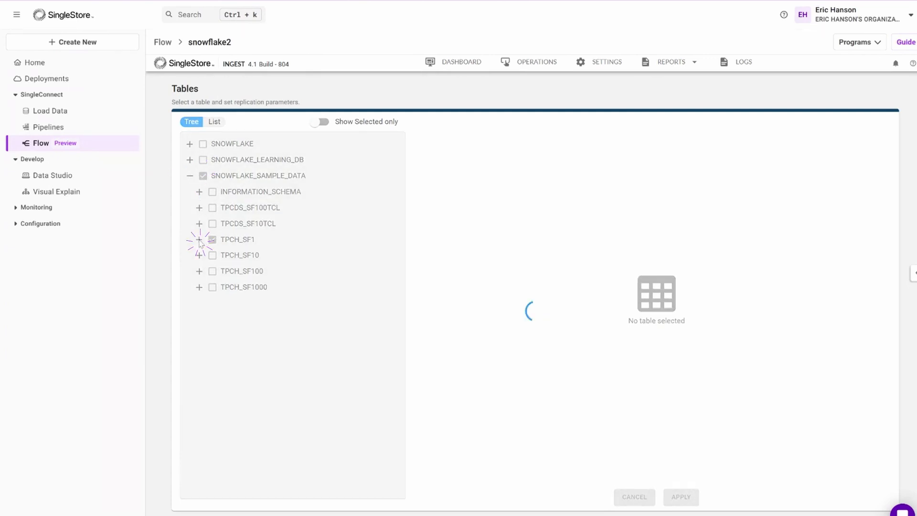
click(218, 287)
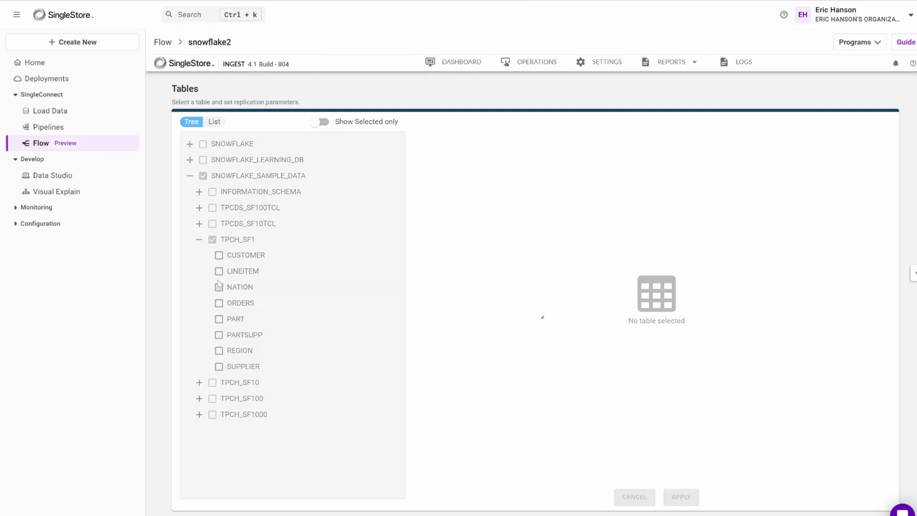
click(219, 256)
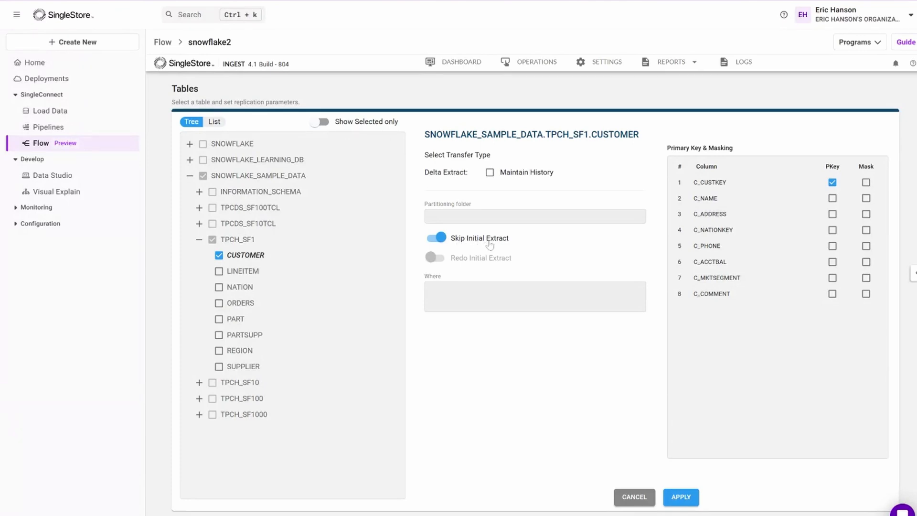
click(683, 498)
- Run a full extract of the pipeline with the CUSTOMER table selected and go back to the dashboard
click(527, 62)
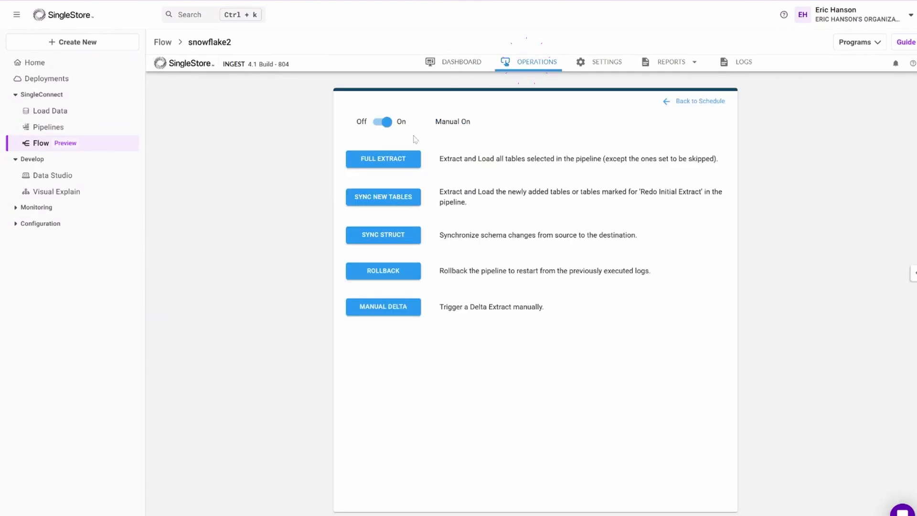
click(392, 160)
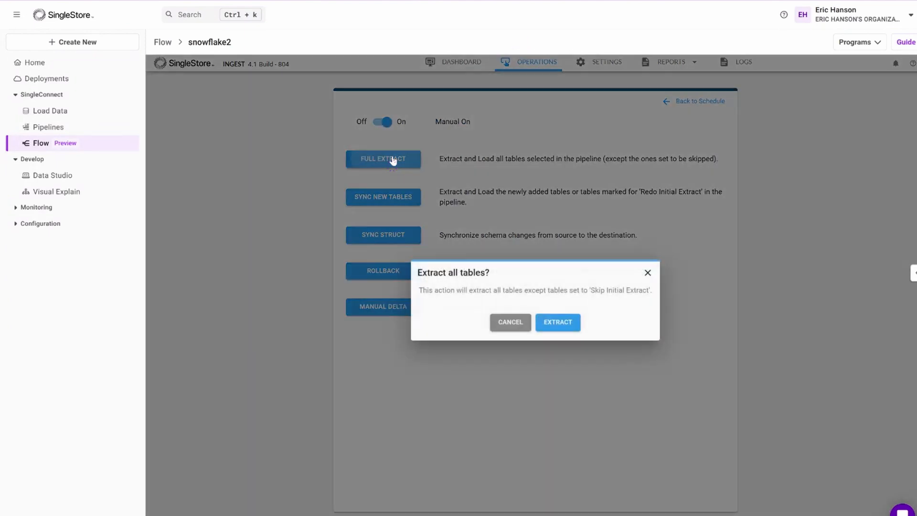
click(557, 322)
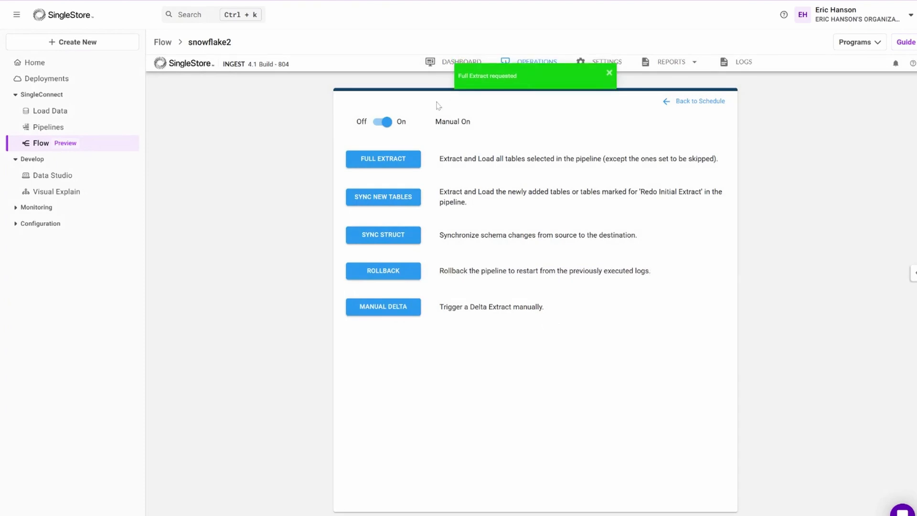
click(444, 65)
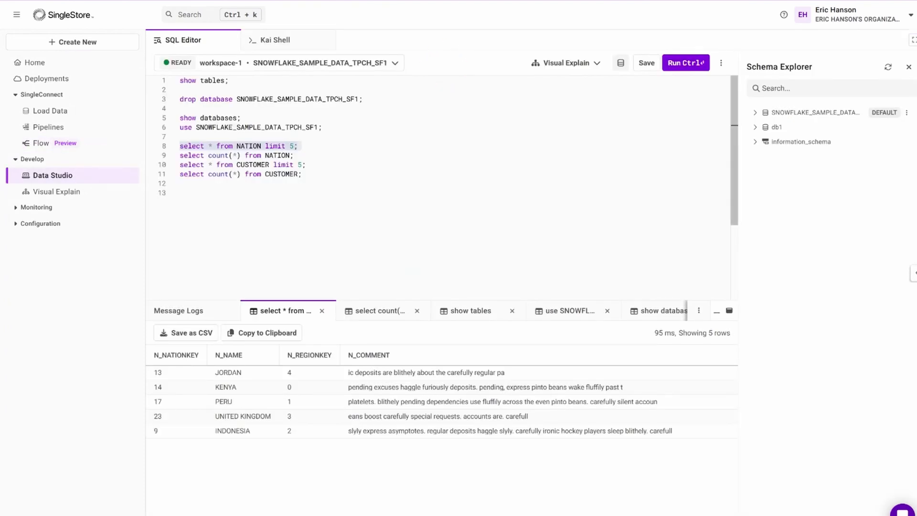
- Run "show tables;" in the Data Studio SQL editor to check for the newly extracted table
mouse_move(180, 80)
mouse_down()
mouse_move(210, 80)
mouse_move(180, 89)
mouse_up()
click(680, 63)
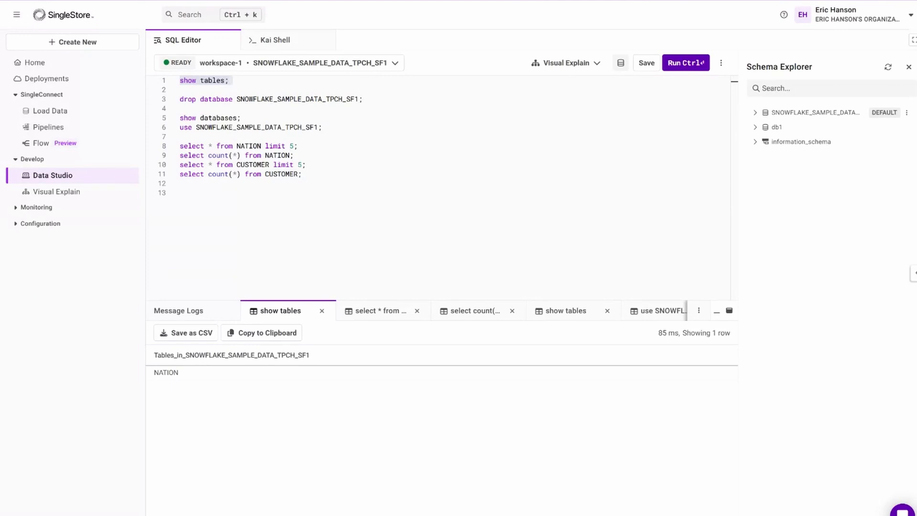
- Run "show tables;" once more in the SQL editor to recheck for the CUSTOMER table
click(680, 62)
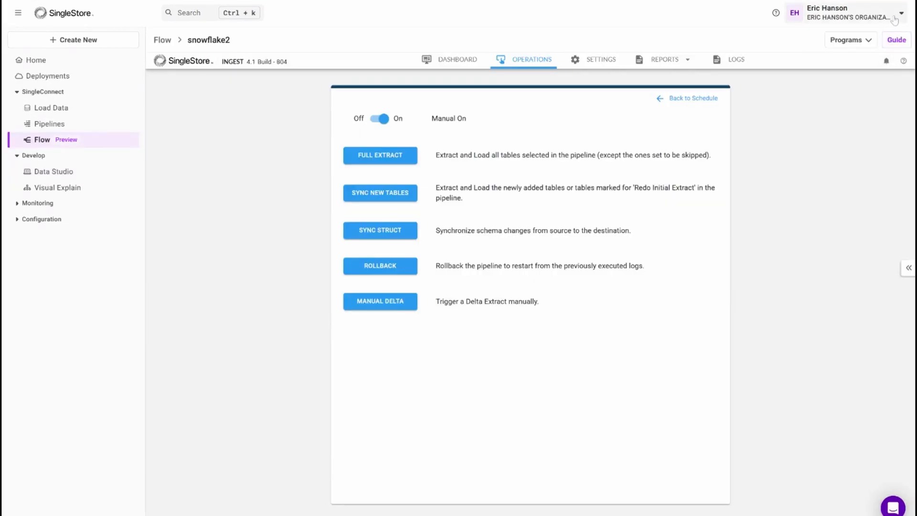
click(858, 44)
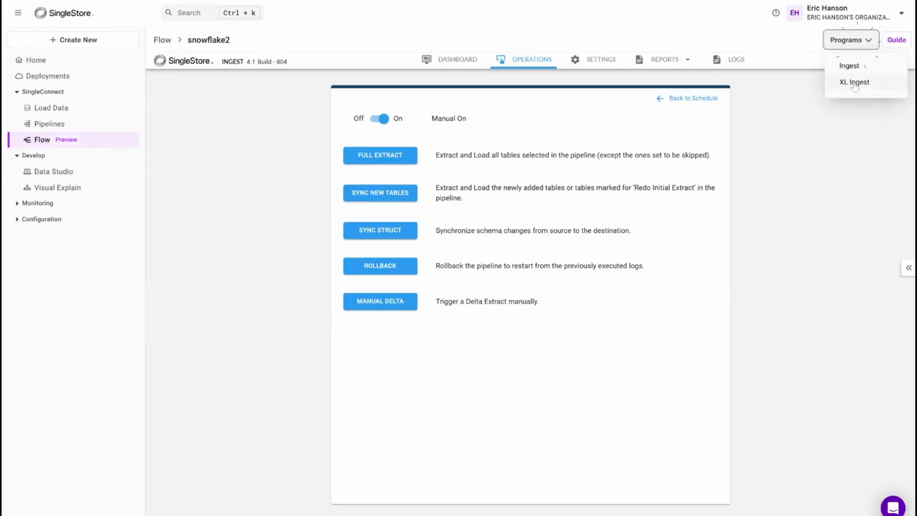
click(852, 83)
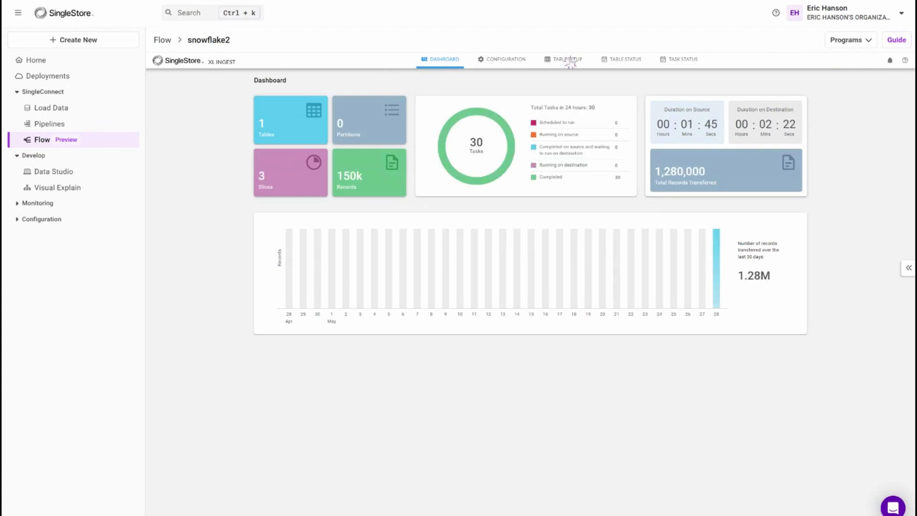
click(569, 61)
click(220, 98)
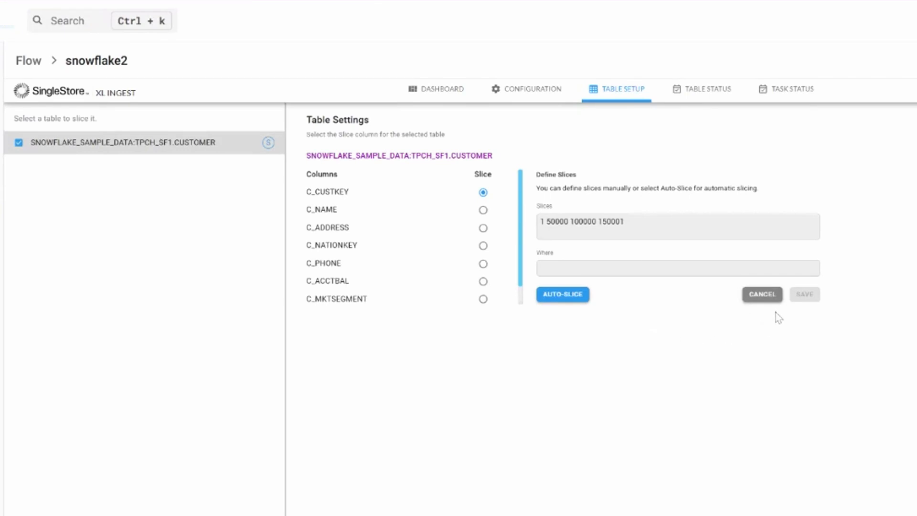
click(804, 294)
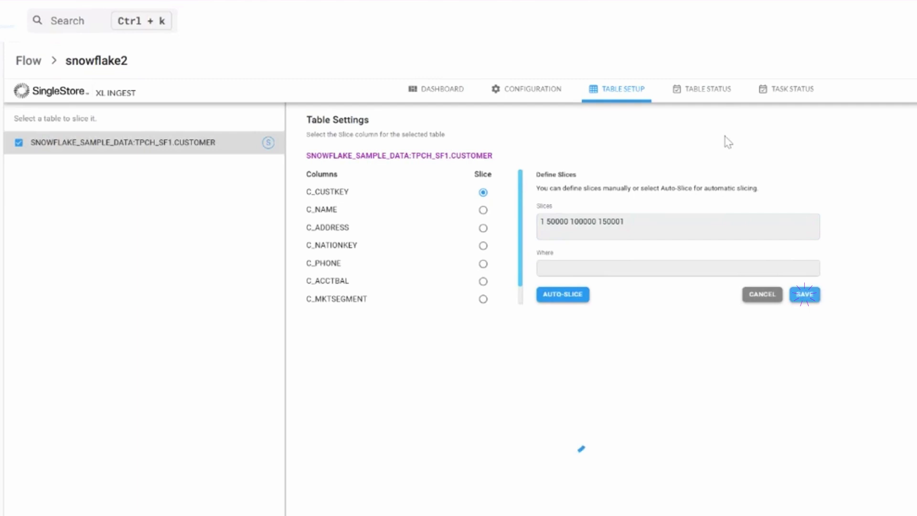
- Schedule a sync for all three slices of the CUSTOMER table from its slicing status and view the task status
click(715, 91)
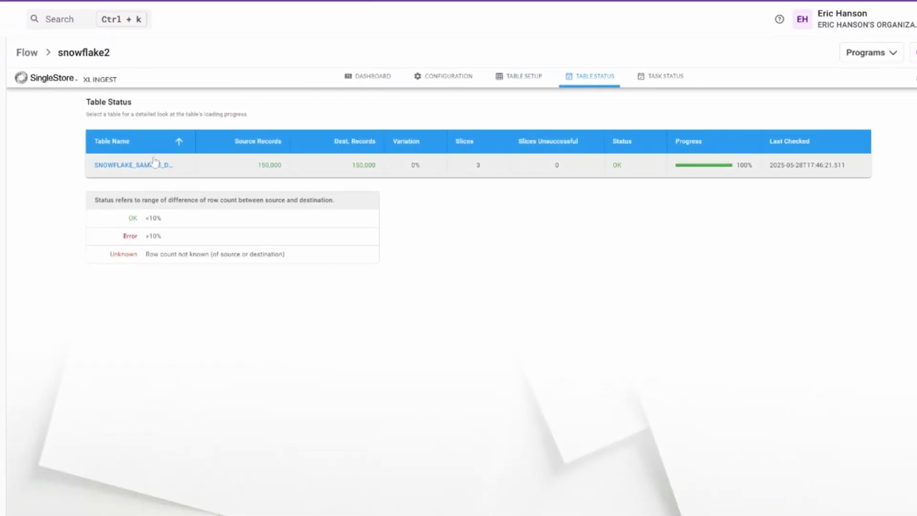
click(179, 196)
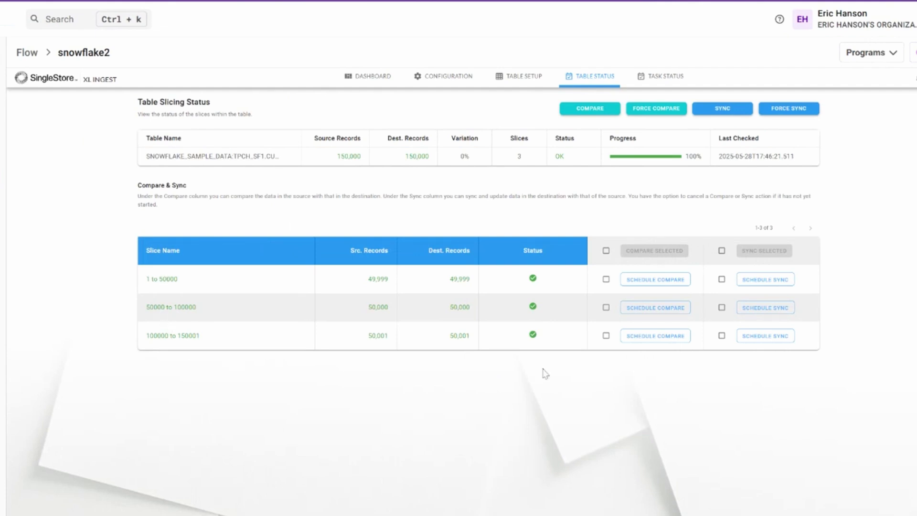
click(721, 279)
click(722, 308)
click(721, 335)
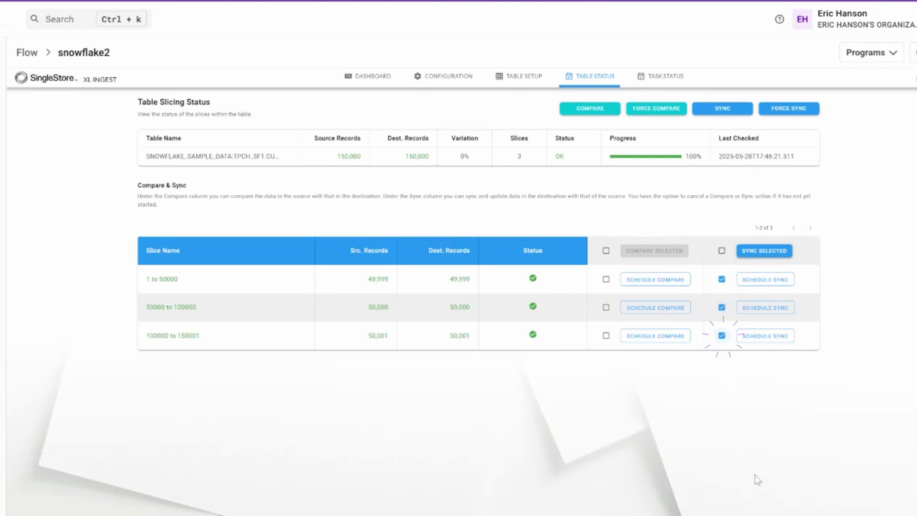
click(761, 252)
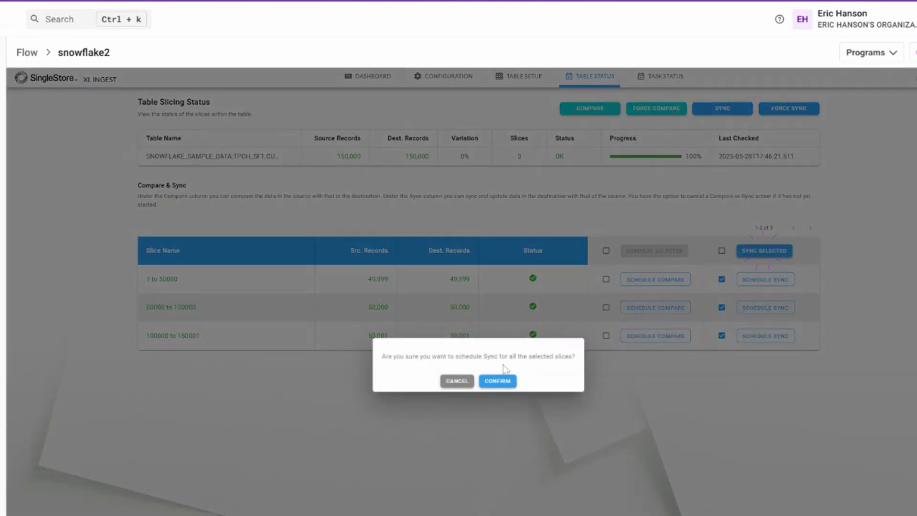
click(497, 380)
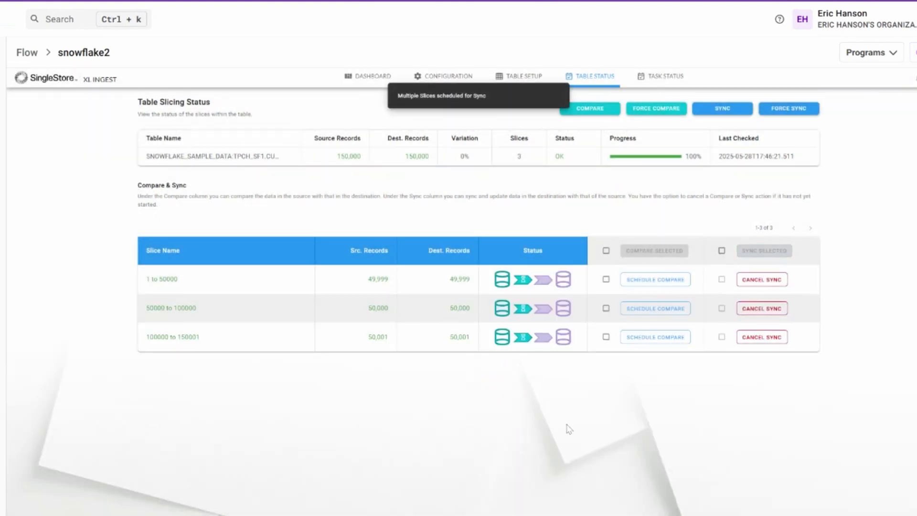
click(668, 81)
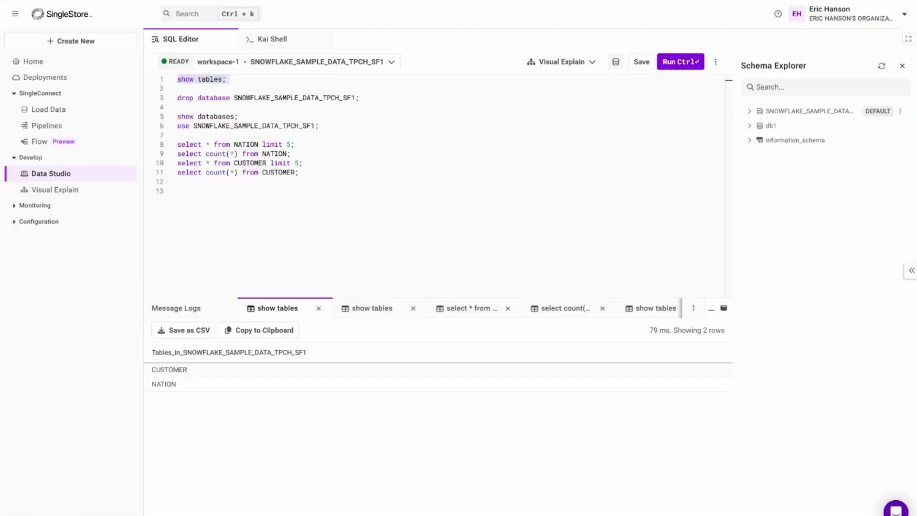
- Query the loaded CUSTOMER table by running "select count(*) from CUSTOMER;" and "select * from CUSTOMER limit 5;"
triple_click(232, 154)
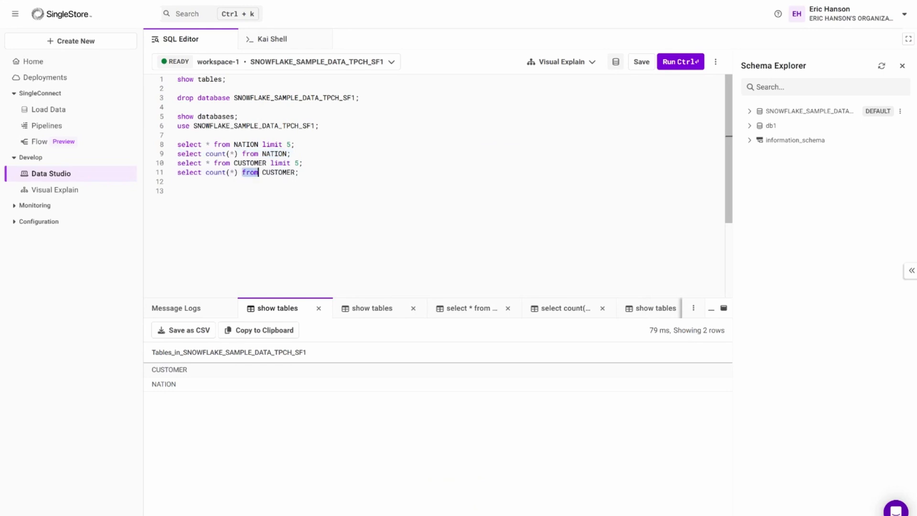
triple_click(249, 172)
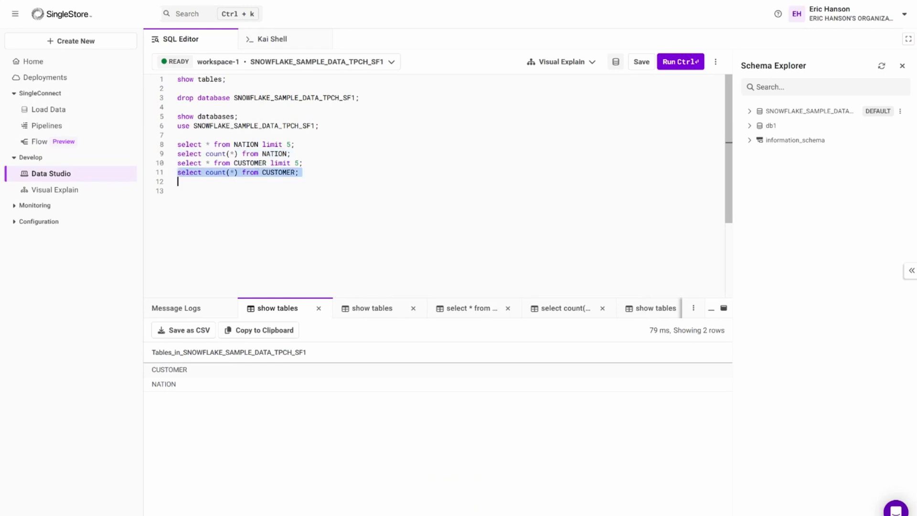
click(671, 63)
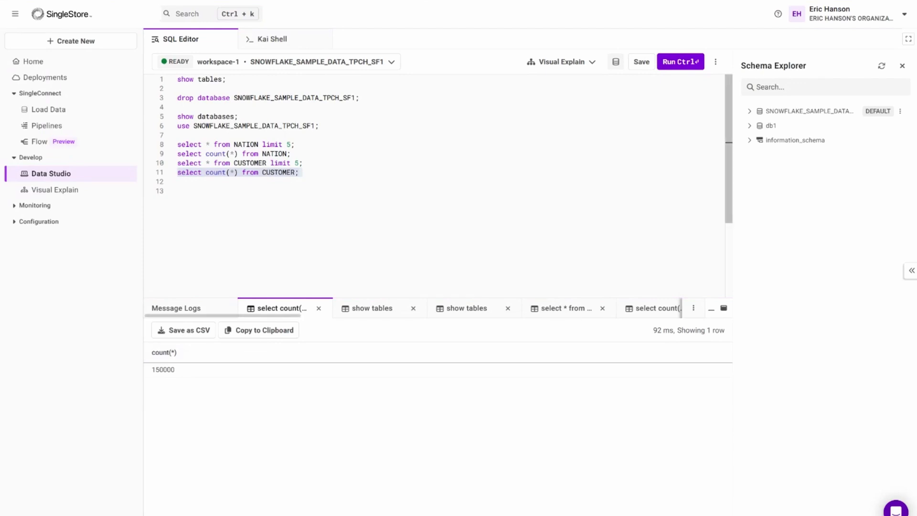
double_click(250, 164)
triple_click(222, 163)
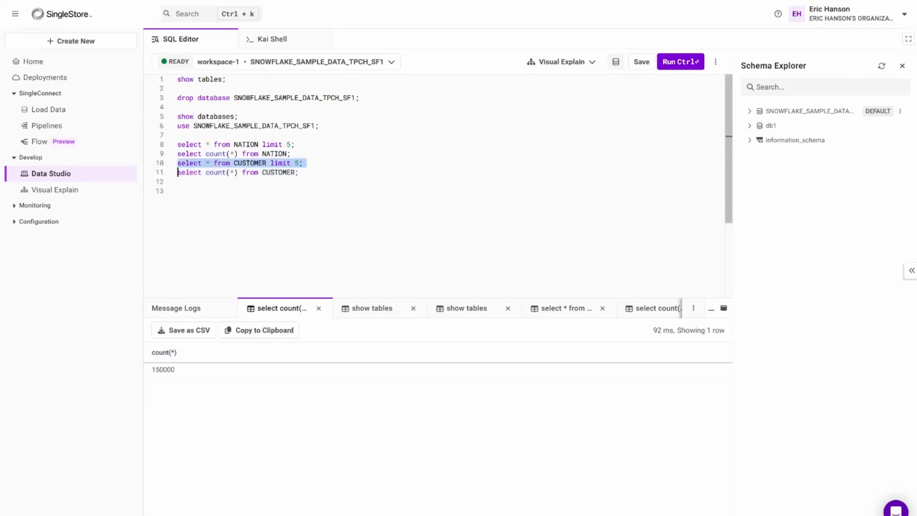
click(672, 59)
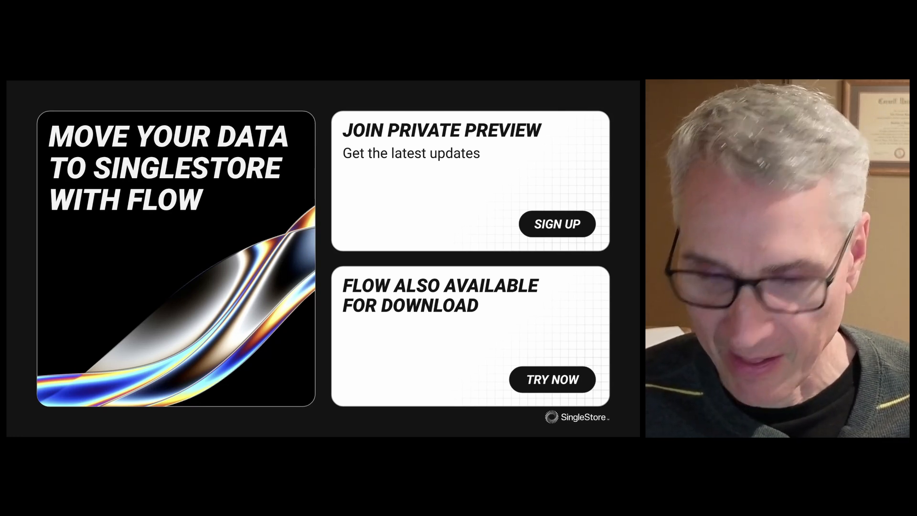
key(Right)
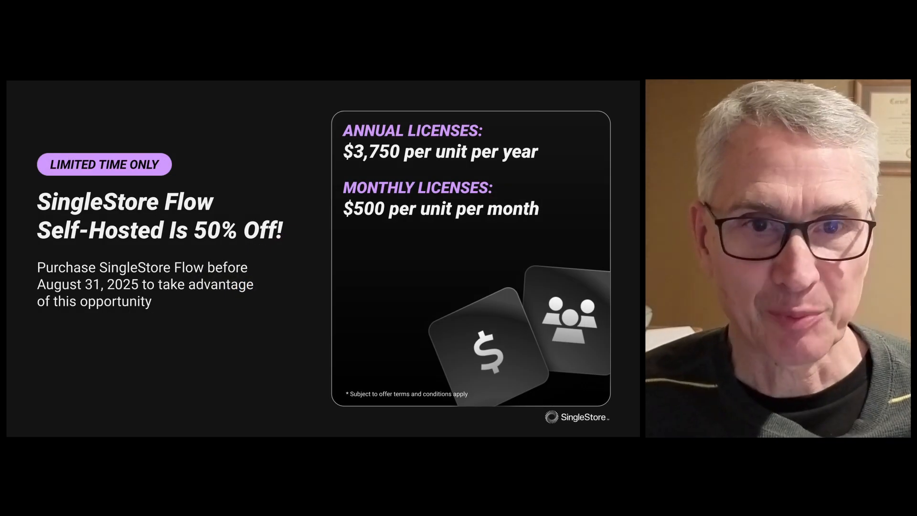